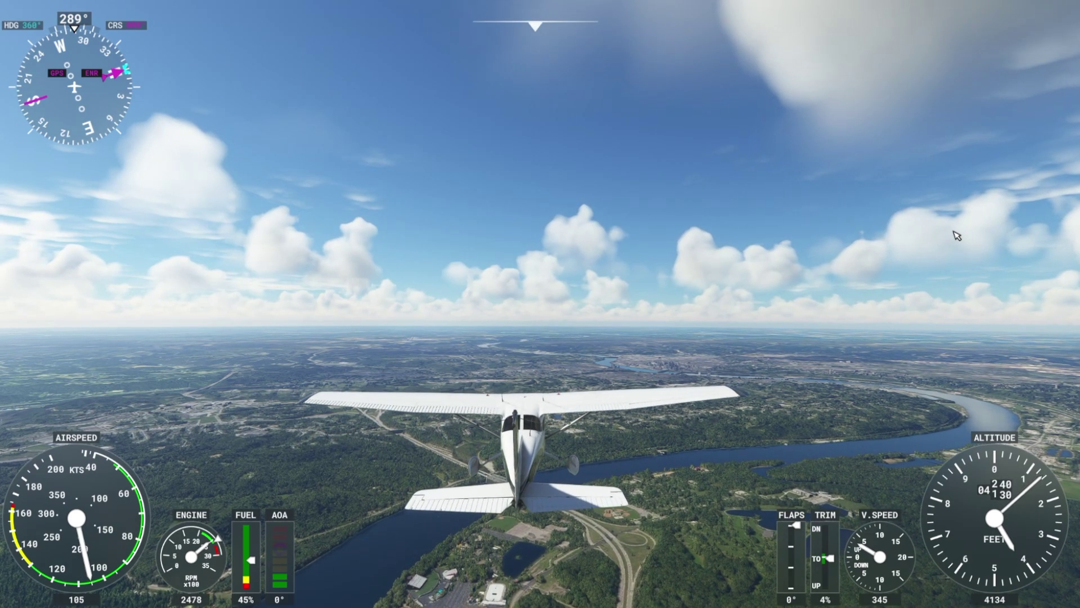
- Drop down the sim toolbar while the Cessna cruises at about 4,150 ft over the river
mouse_move(540, 29)
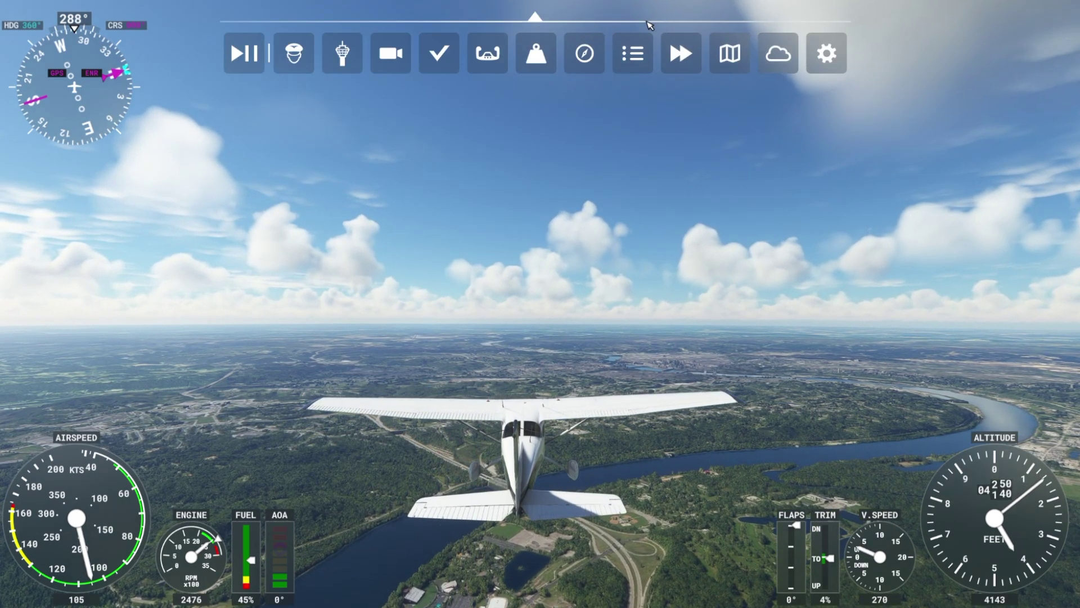
- Open the Weather panel, move it aside, and scrub the time of day from night to 1:56 PM
click(786, 57)
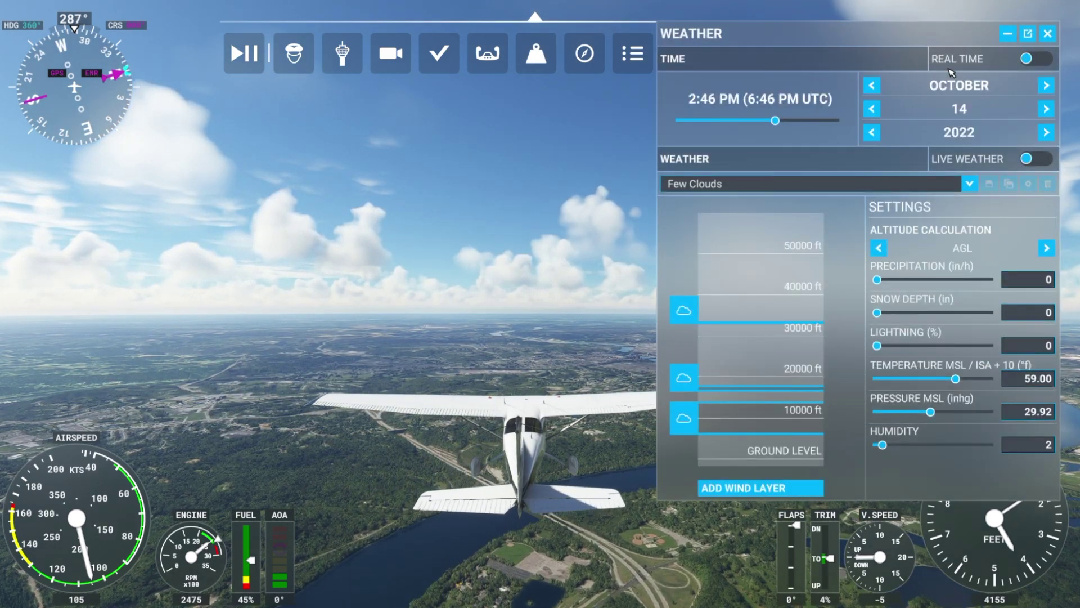
drag(918, 45, 927, 94)
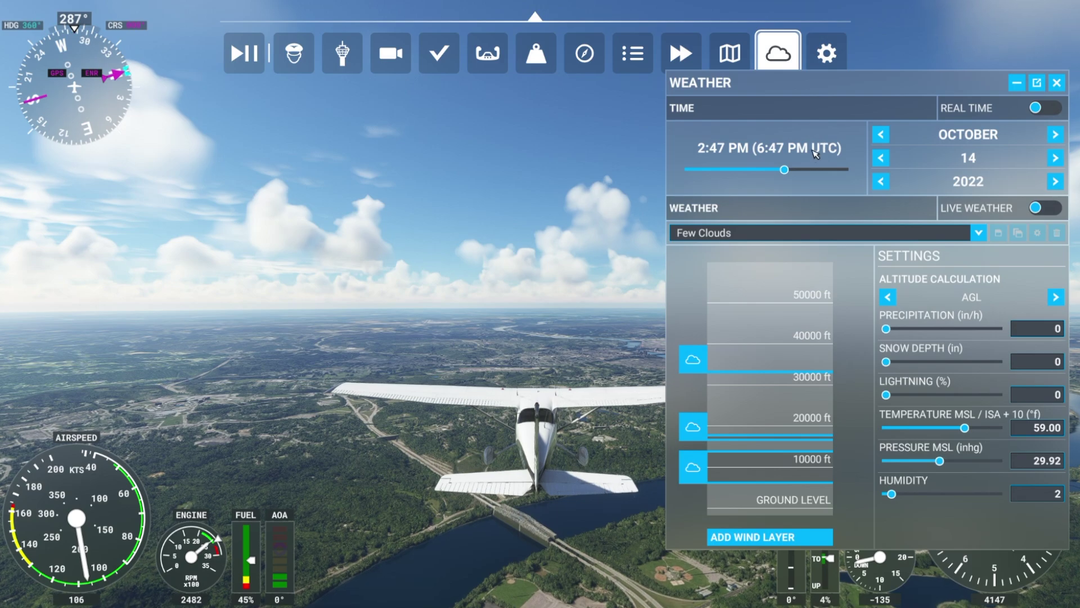
drag(792, 172, 729, 178)
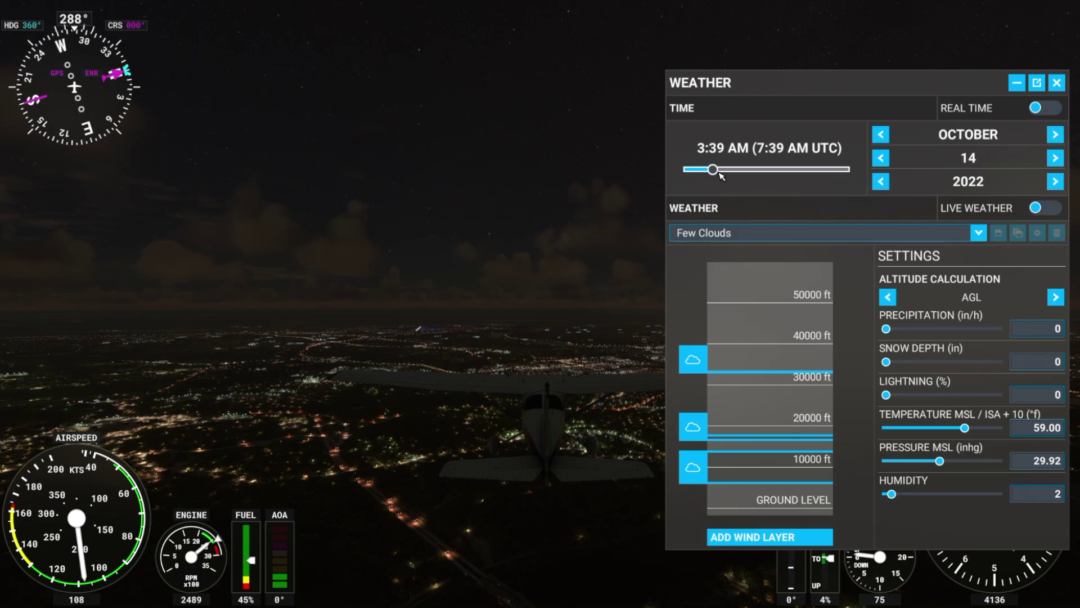
drag(734, 177, 783, 179)
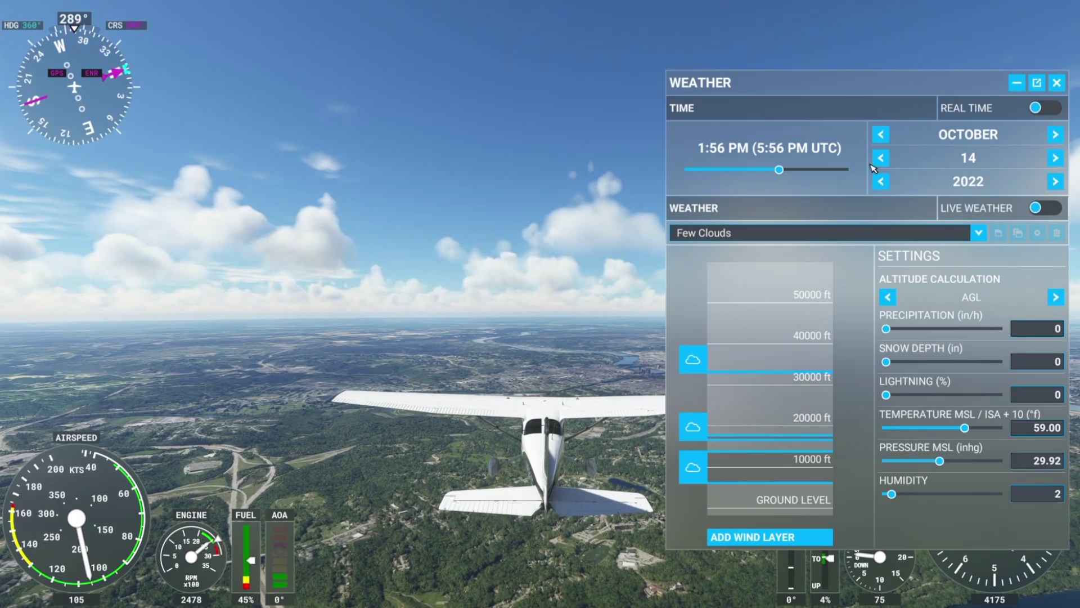
- Cycle the weather preset through Scattered Clouds, Broken Clouds and Storm
click(980, 234)
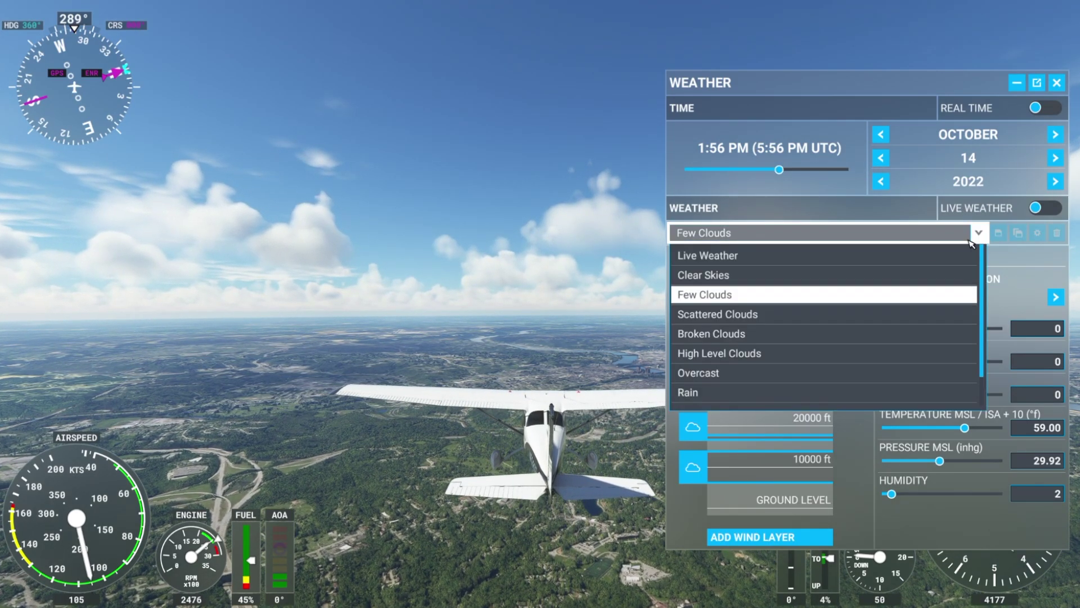
click(762, 316)
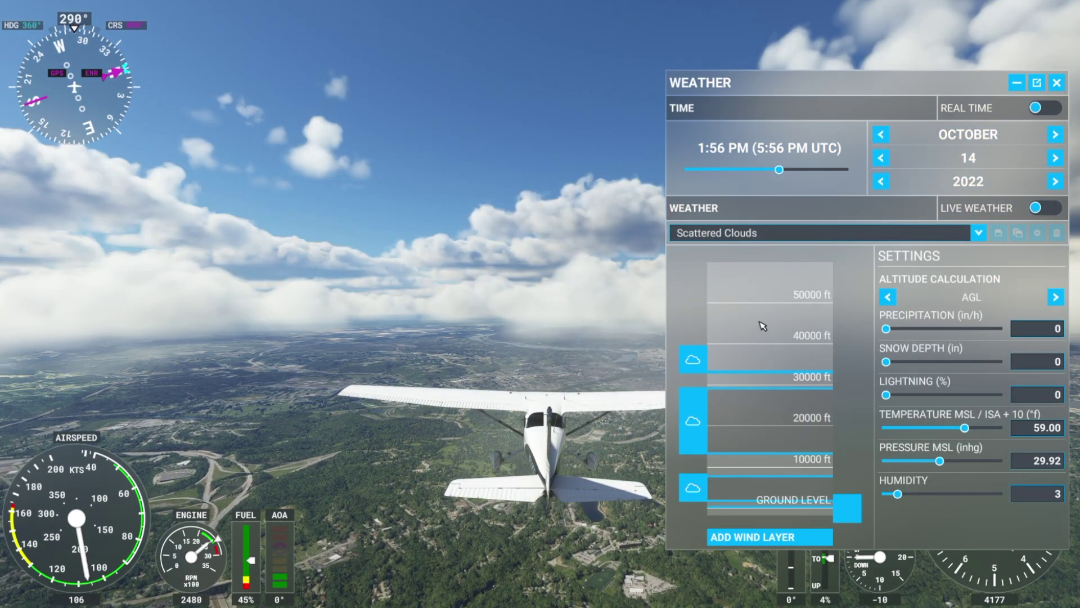
click(979, 232)
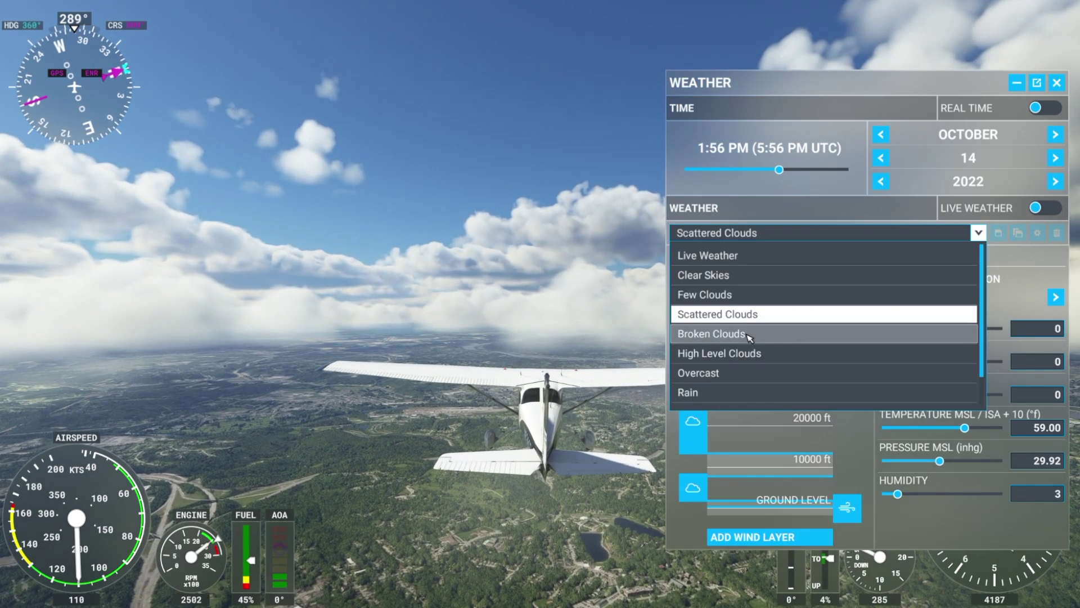
click(750, 335)
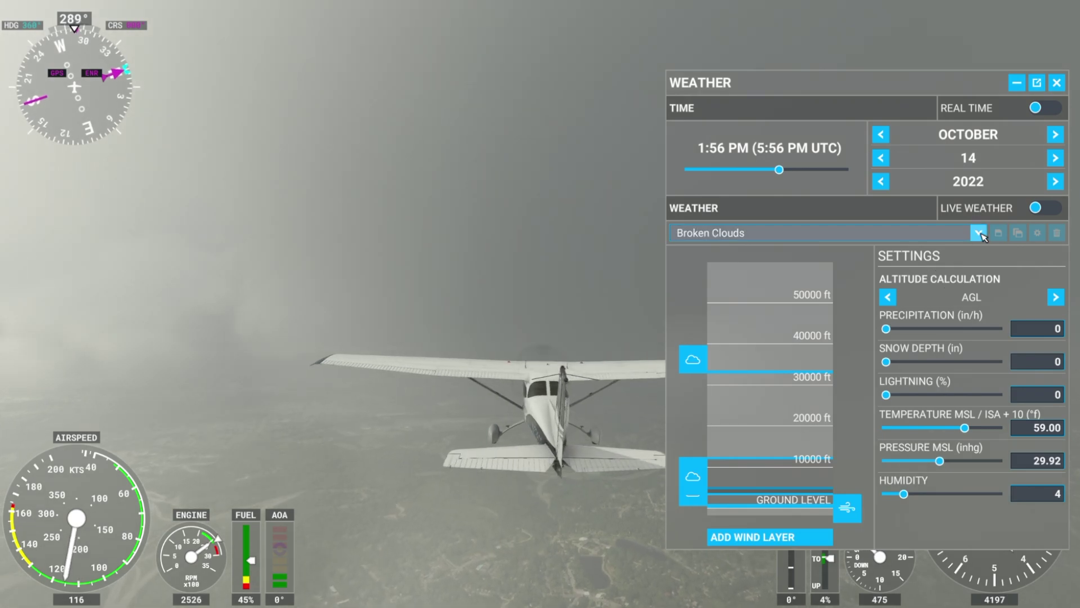
click(928, 233)
scroll(914, 270, down, 2)
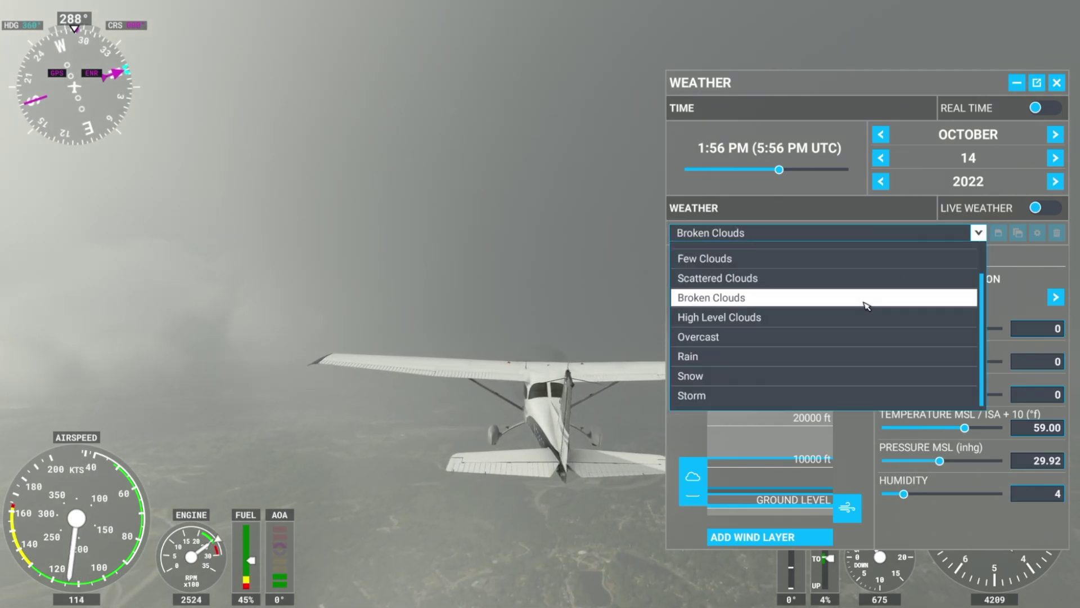
click(716, 395)
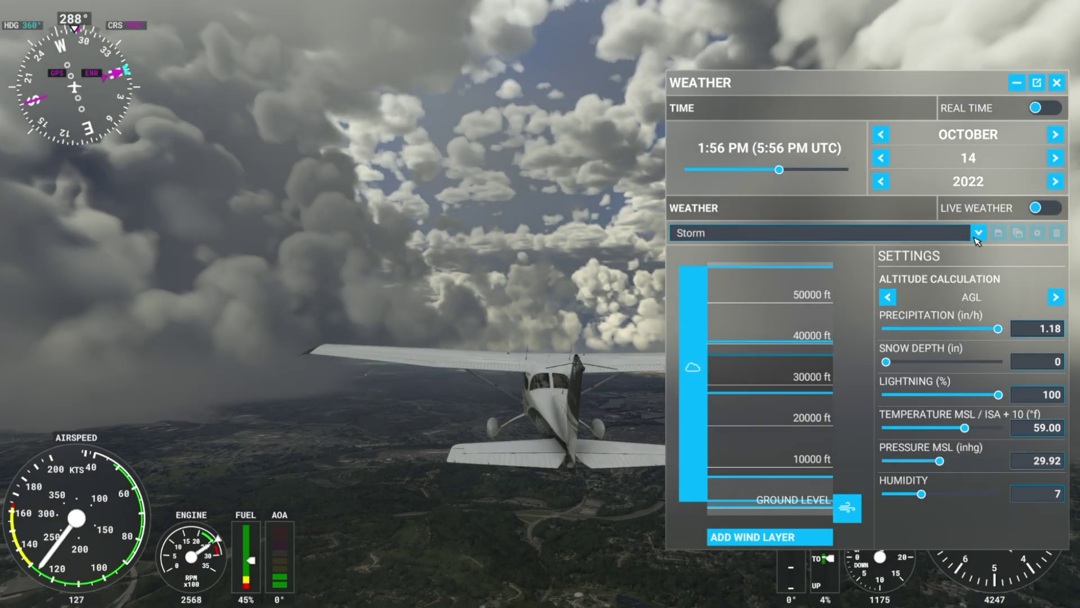
- Switch the preset to Rain, then Snow, then turn on Live Weather
click(979, 232)
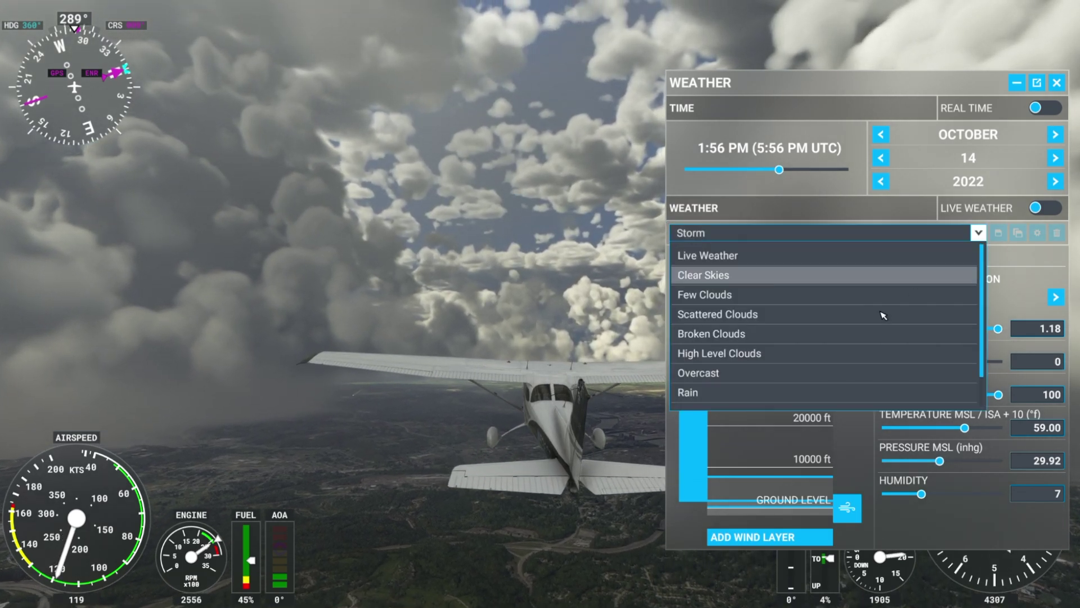
click(731, 393)
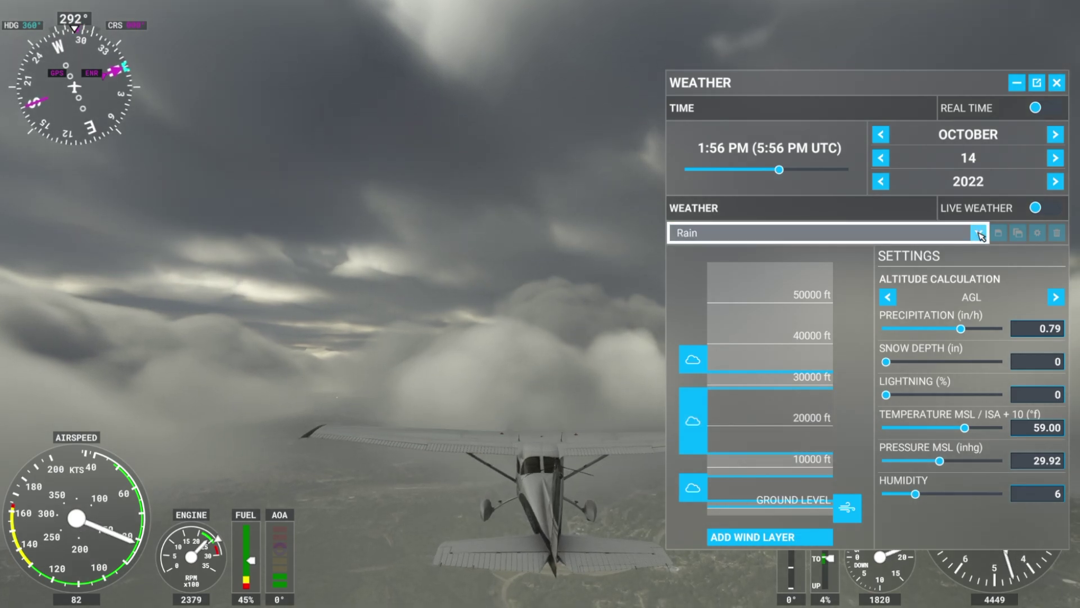
click(979, 233)
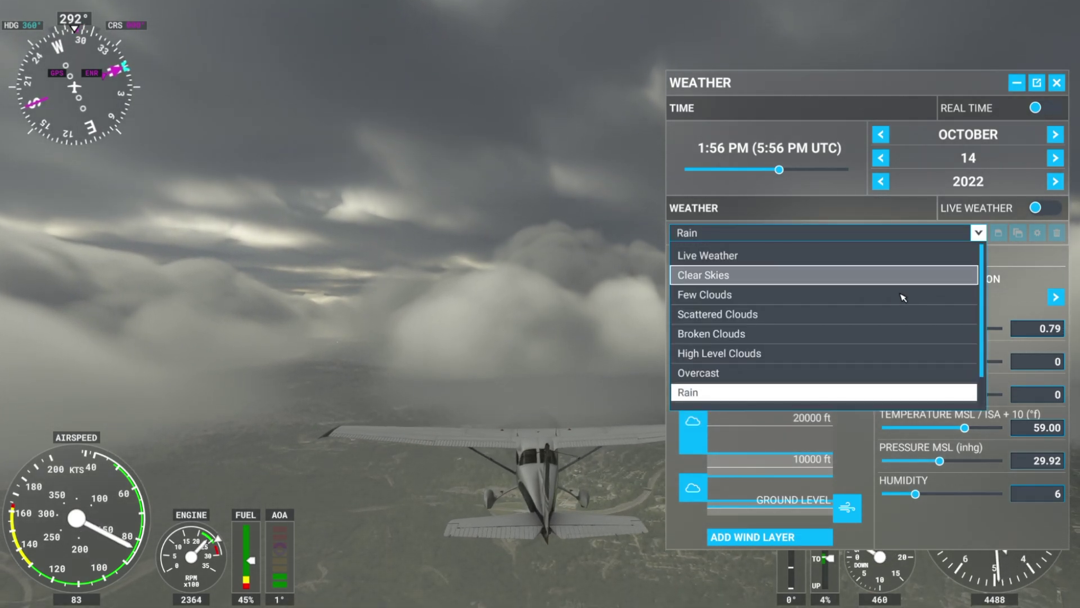
scroll(883, 306, down, 2)
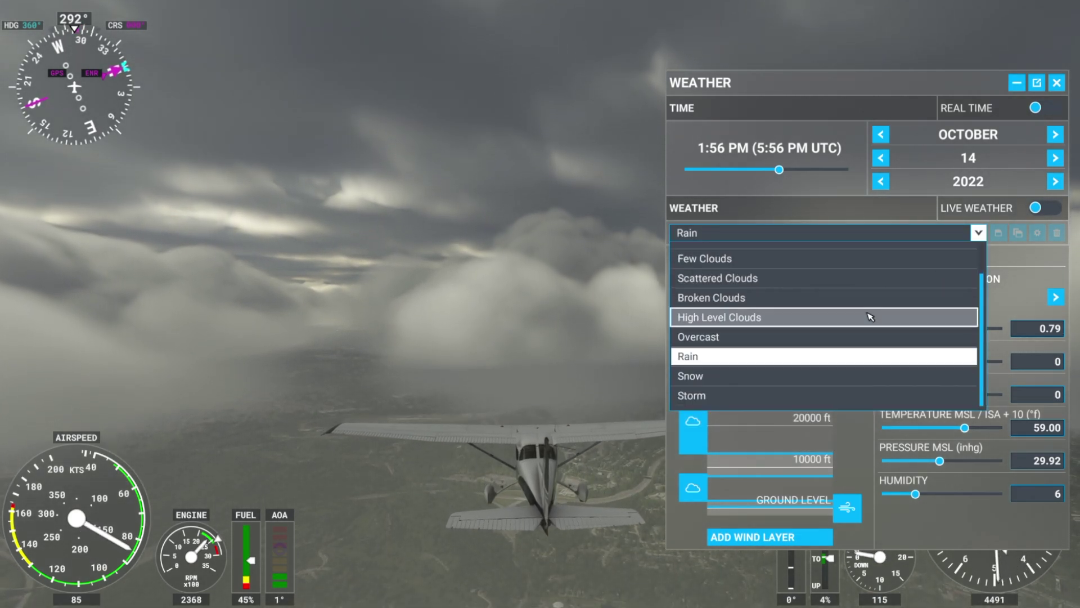
click(749, 381)
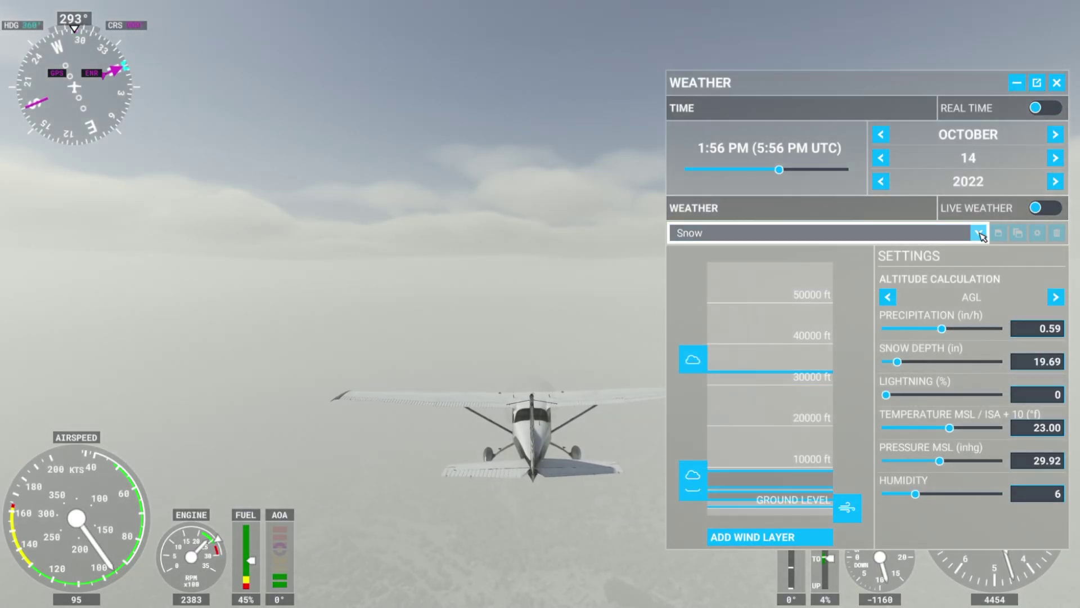
click(979, 233)
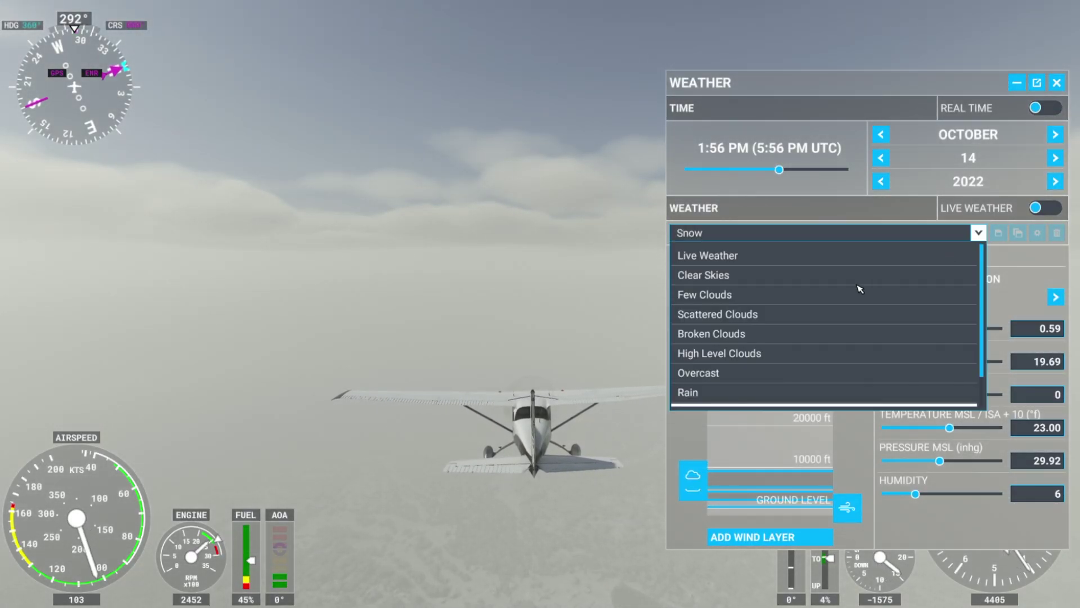
click(753, 258)
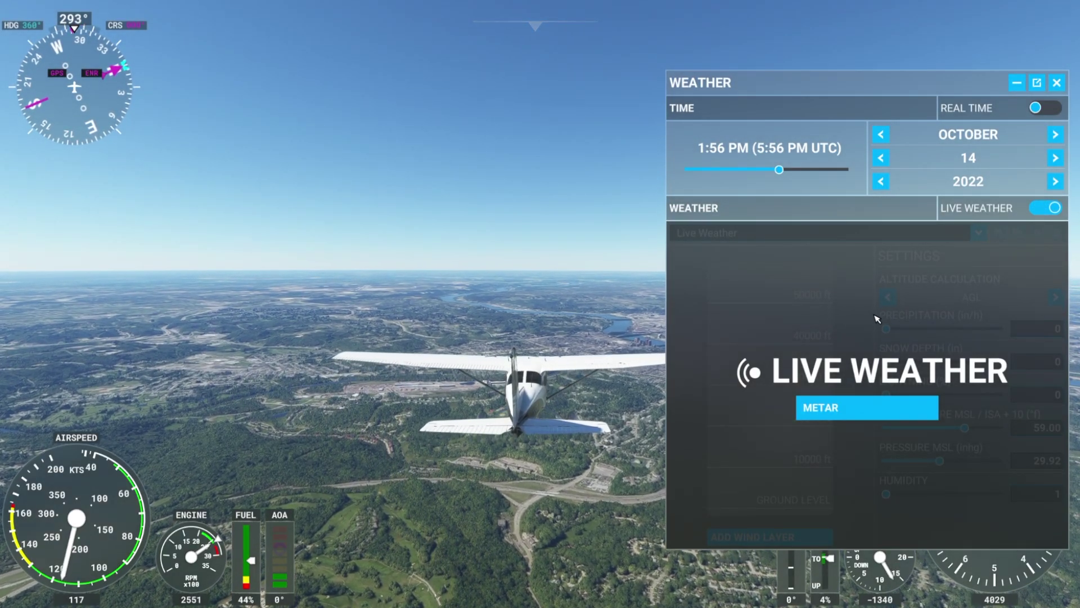
- Read the METAR for KLUK (Cincinnati Muni Lunken), close it, and turn Live Weather off
click(845, 408)
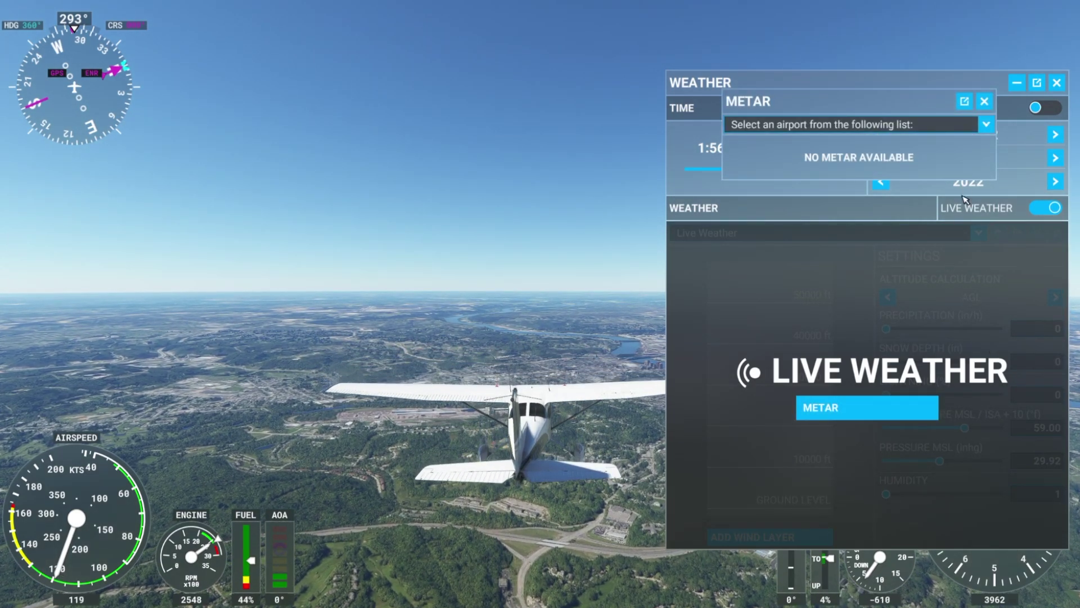
click(981, 124)
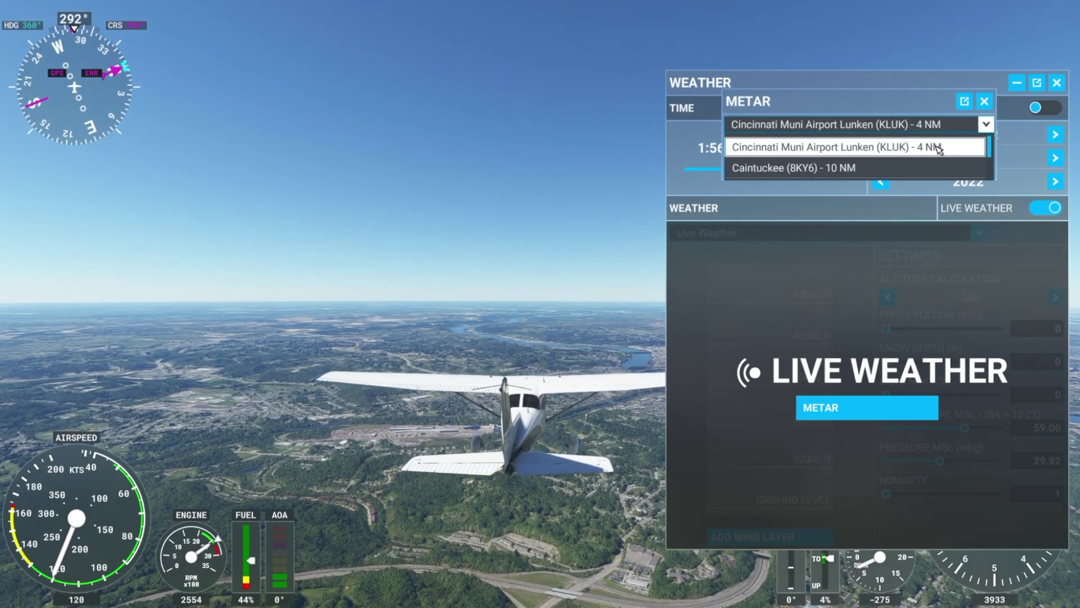
click(938, 148)
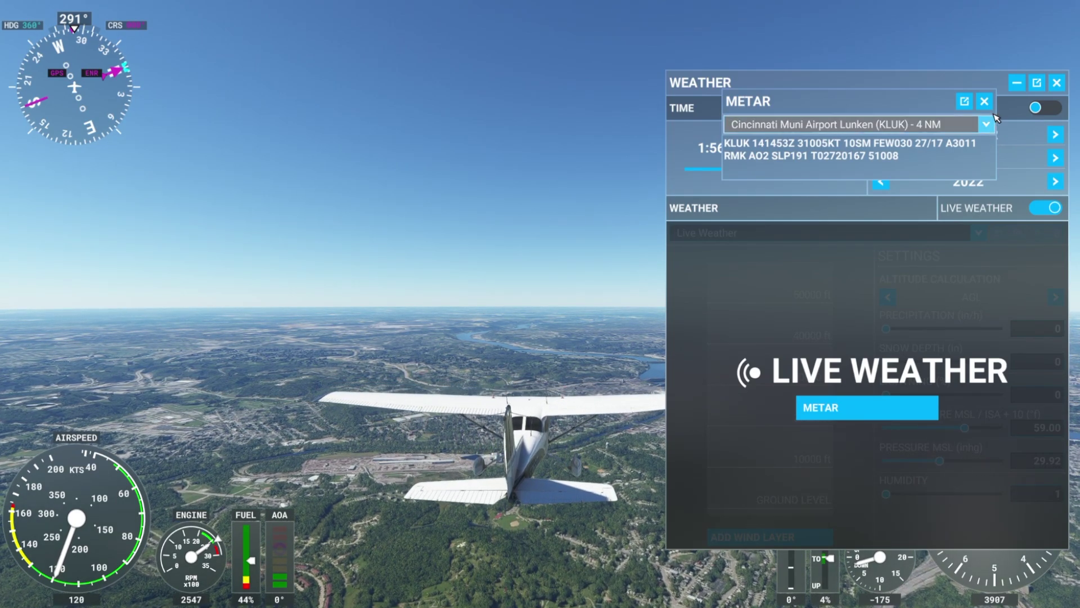
click(985, 102)
click(1042, 213)
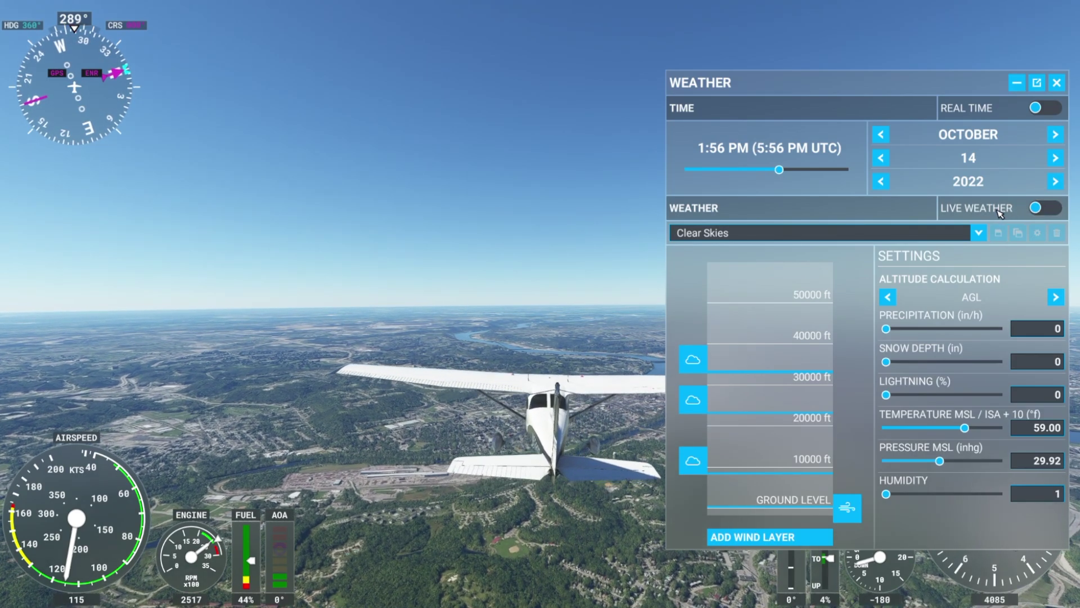
- Switch to the Few Clouds preset and delete its ground wind layer (2 kts from 271°)
click(782, 233)
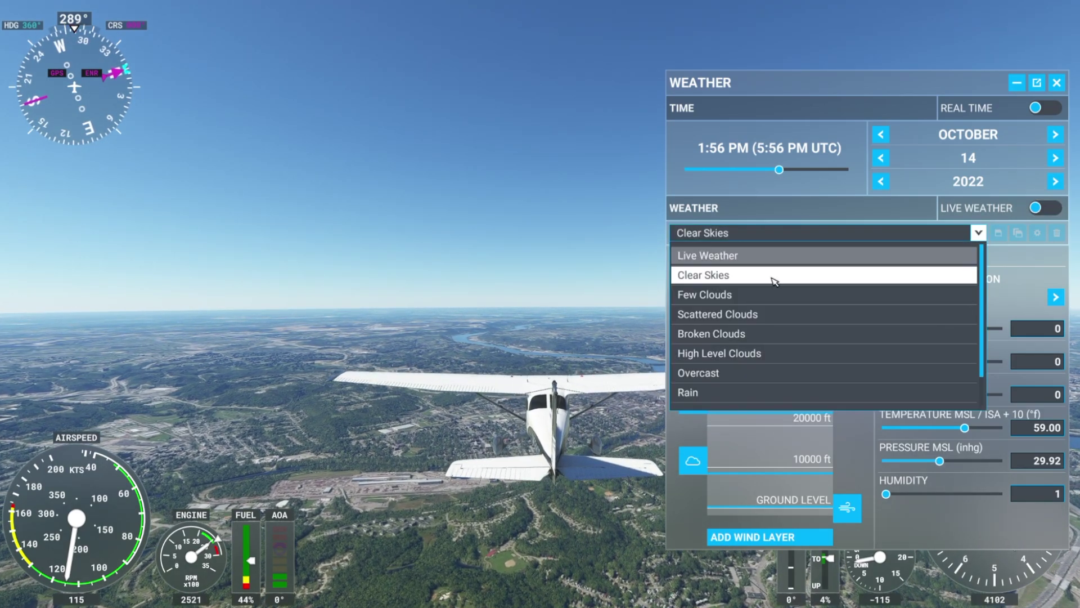
click(747, 295)
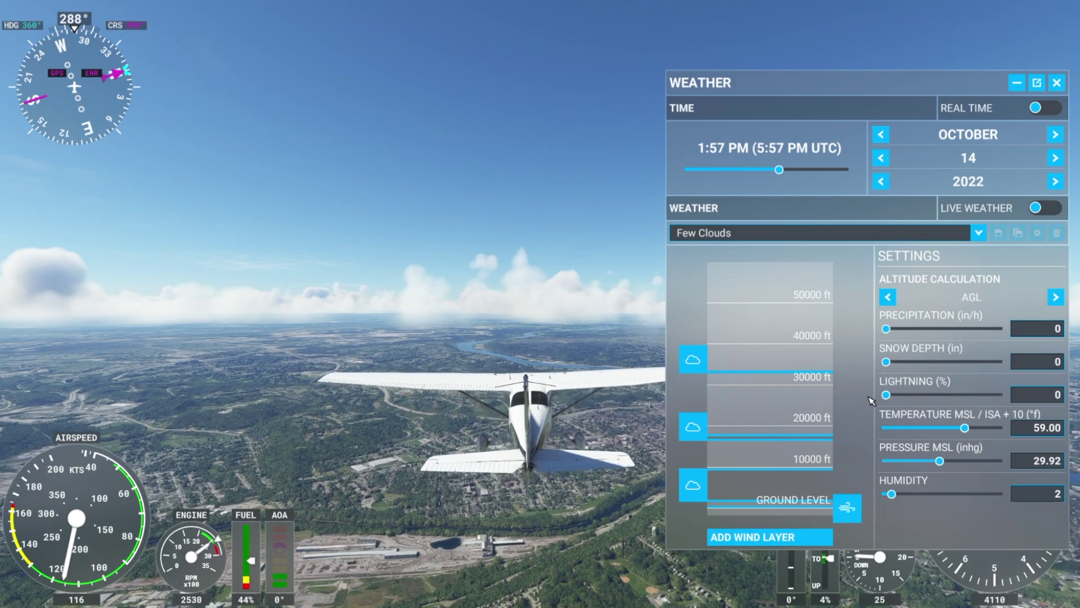
click(848, 506)
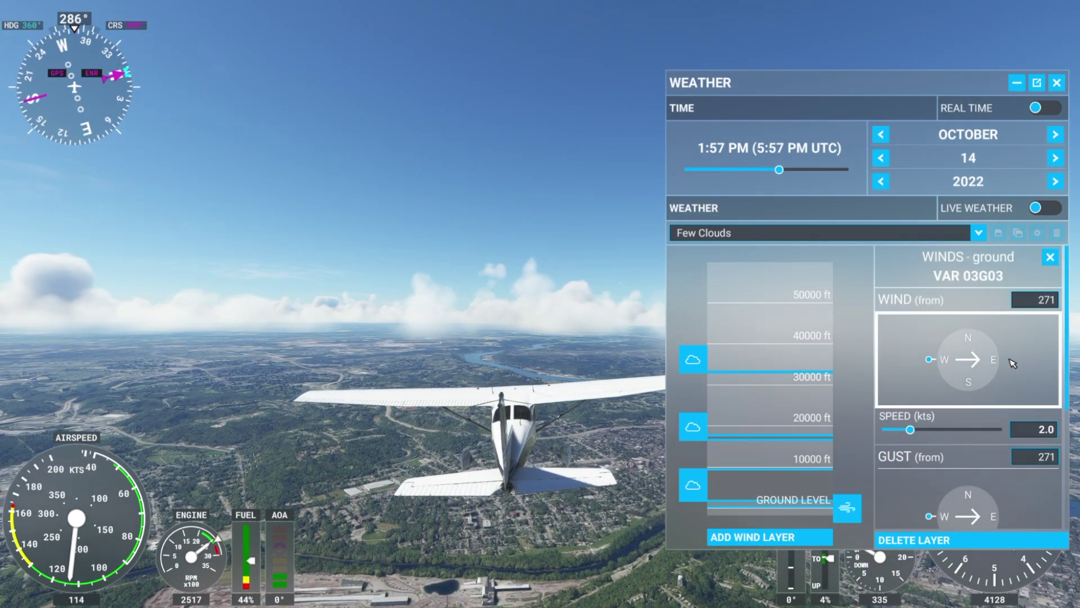
scroll(1019, 368, down, 3)
scroll(1019, 368, down, 5)
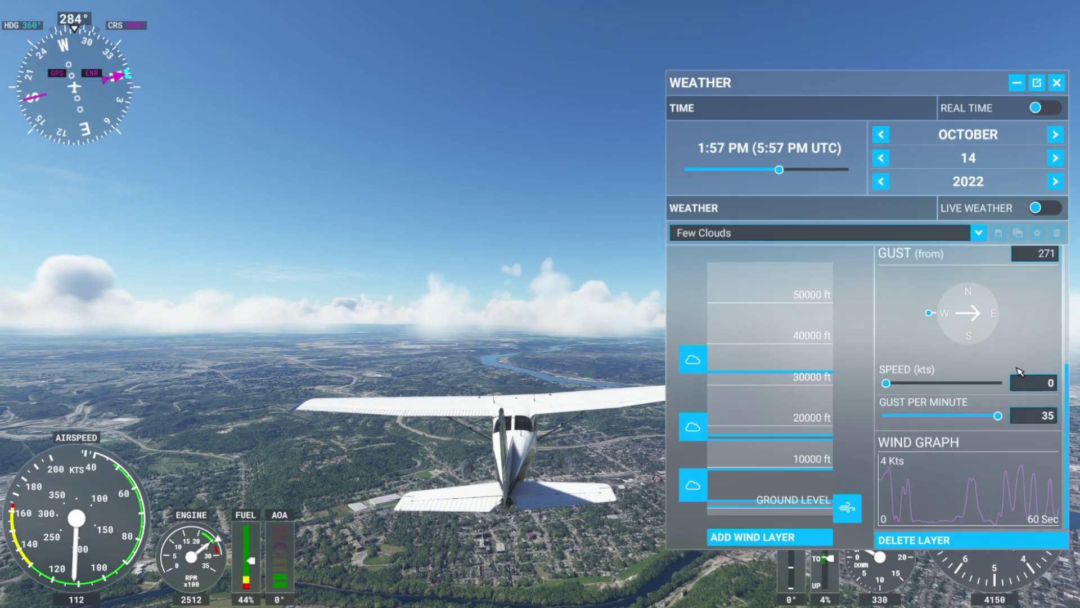
scroll(1020, 372, up, 8)
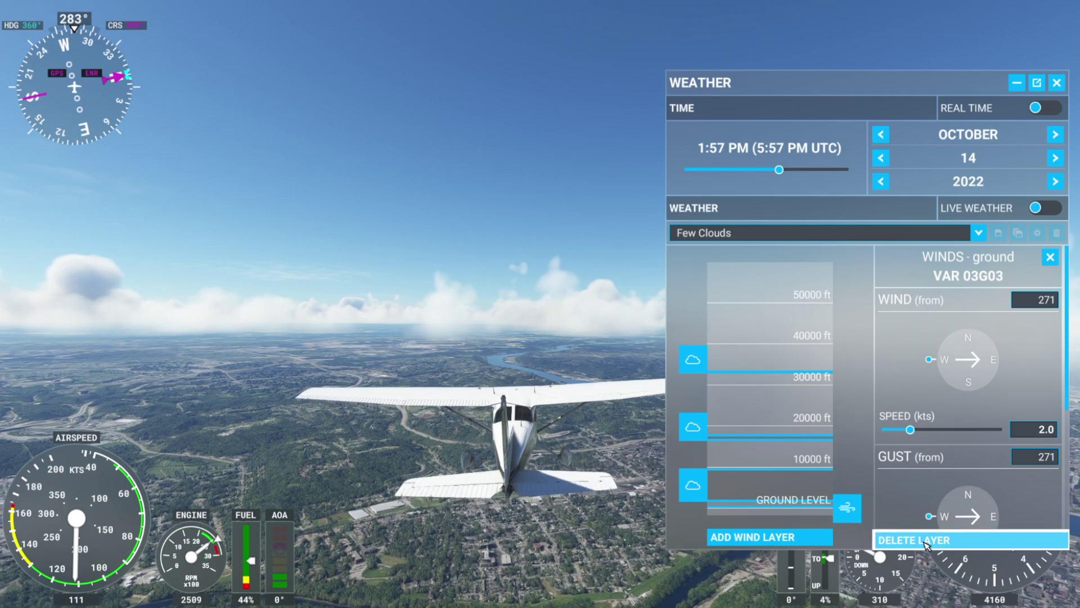
click(926, 541)
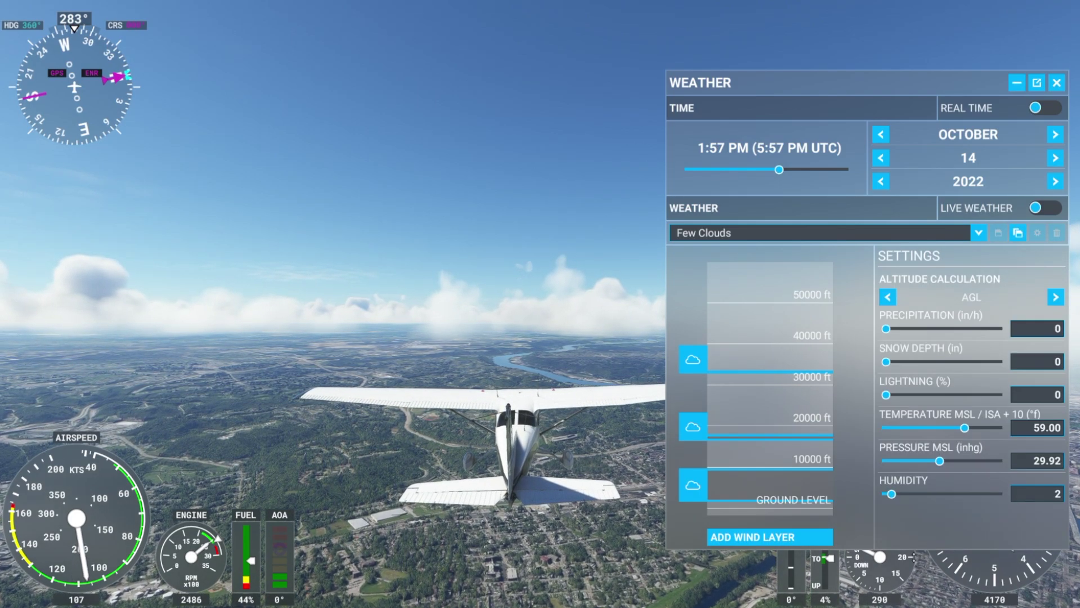
- Select the lowest cloud layer and raise its base and top altitudes
click(711, 499)
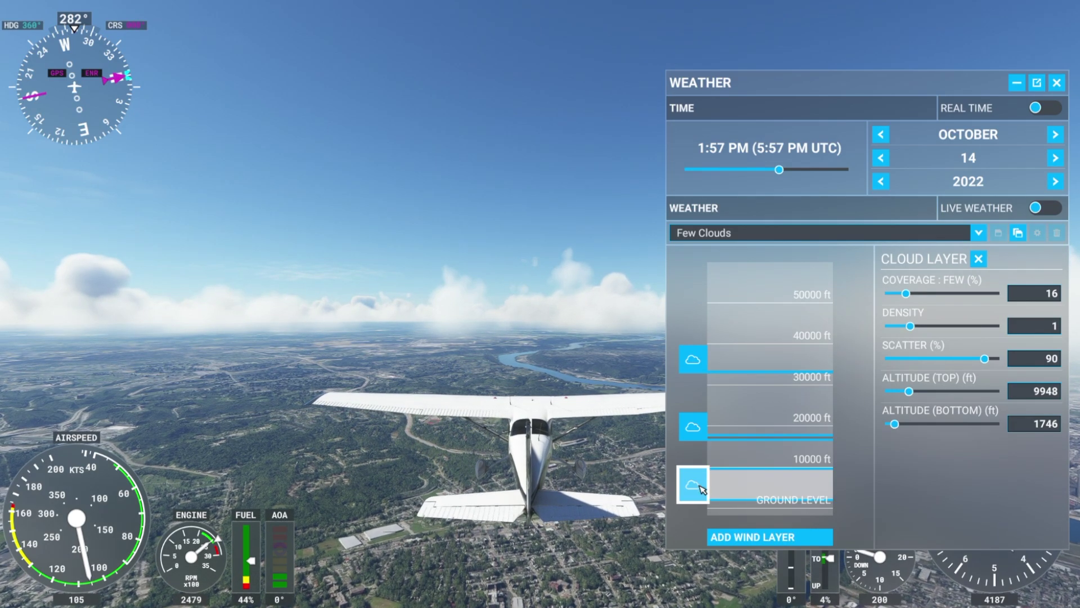
mouse_move(702, 489)
mouse_down()
mouse_move(705, 449)
mouse_move(702, 474)
mouse_up()
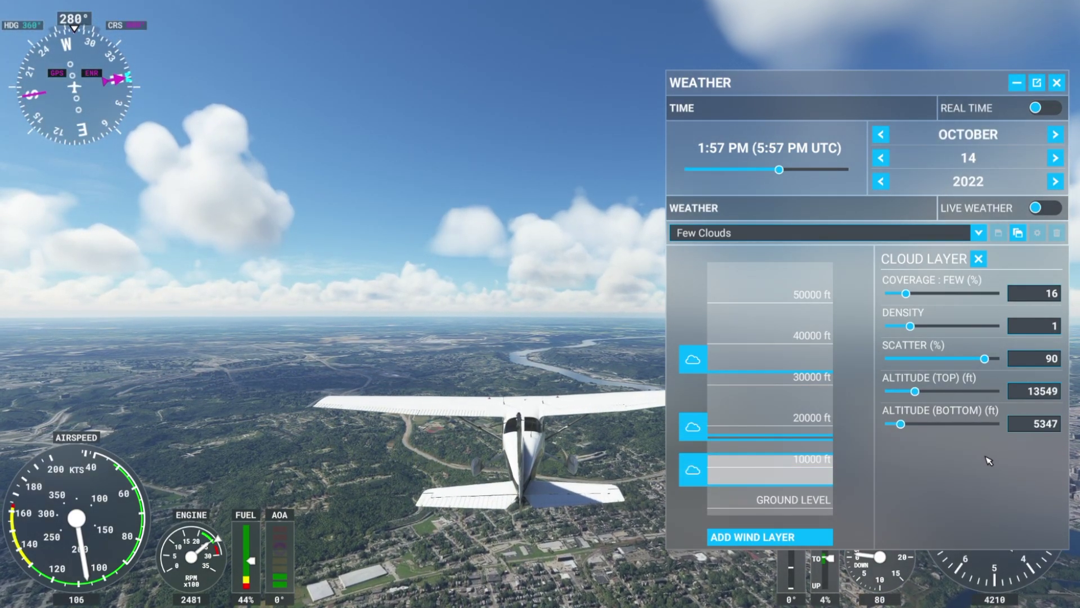
mouse_move(907, 426)
mouse_down()
mouse_move(916, 431)
mouse_move(889, 428)
mouse_up()
mouse_move(916, 394)
mouse_down()
mouse_move(977, 396)
mouse_move(921, 395)
mouse_up()
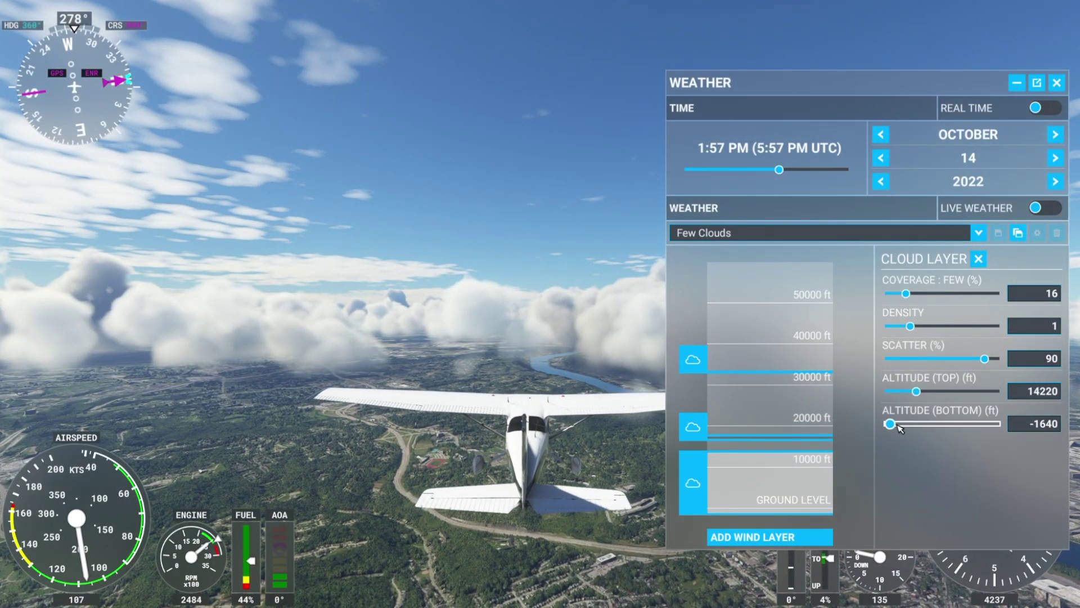
drag(894, 425, 911, 426)
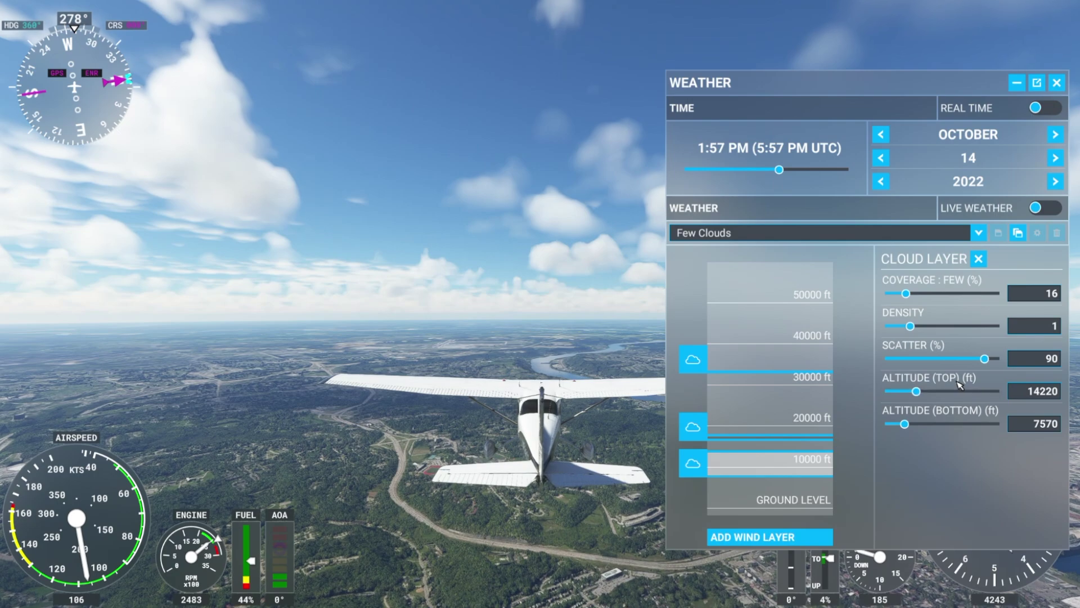
- Set scatter and coverage to 100%, density 1.71, with the band at 8417–15067 ft
mouse_move(991, 366)
mouse_down()
mouse_move(882, 367)
mouse_move(1007, 366)
mouse_up()
drag(917, 330, 948, 332)
drag(907, 293, 1015, 310)
mouse_move(711, 467)
mouse_down()
mouse_move(732, 400)
mouse_move(726, 463)
mouse_up()
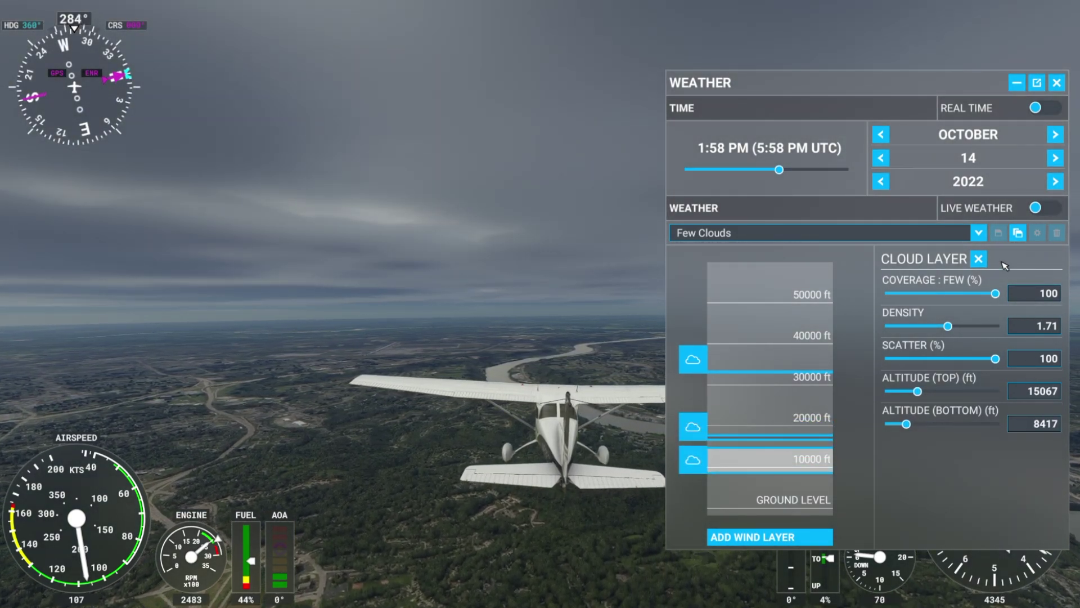
click(980, 233)
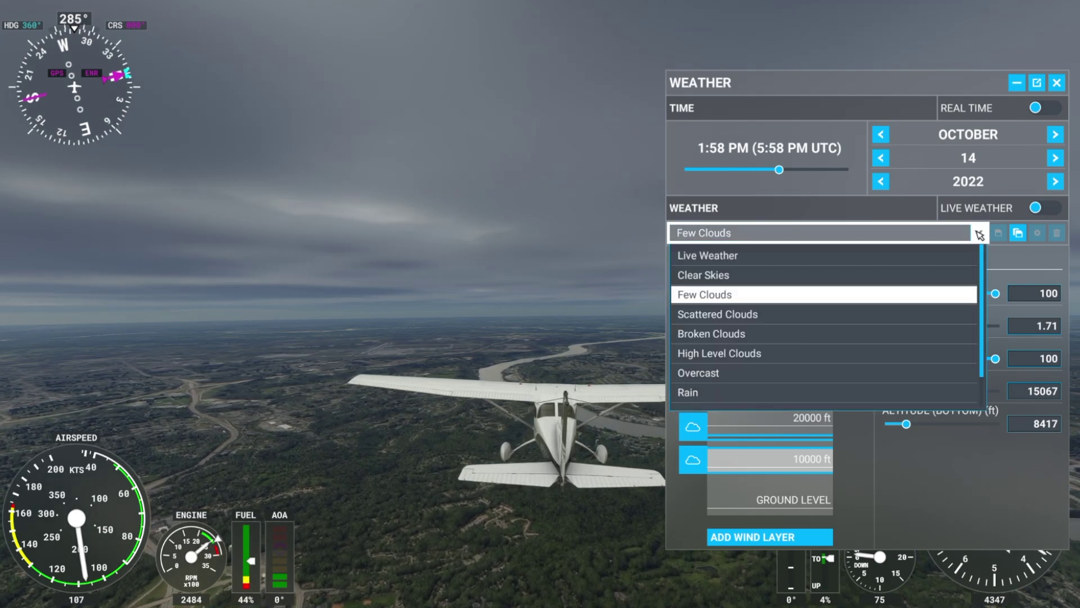
- Try Scattered Clouds, then pick Clear Skies and close the Weather panel
click(798, 314)
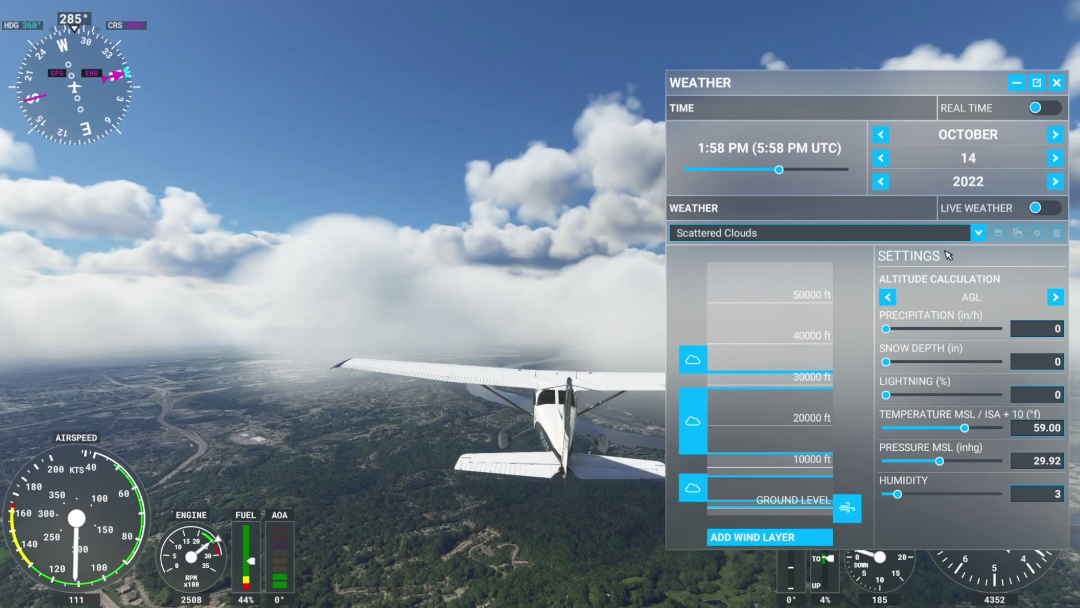
click(979, 233)
click(778, 274)
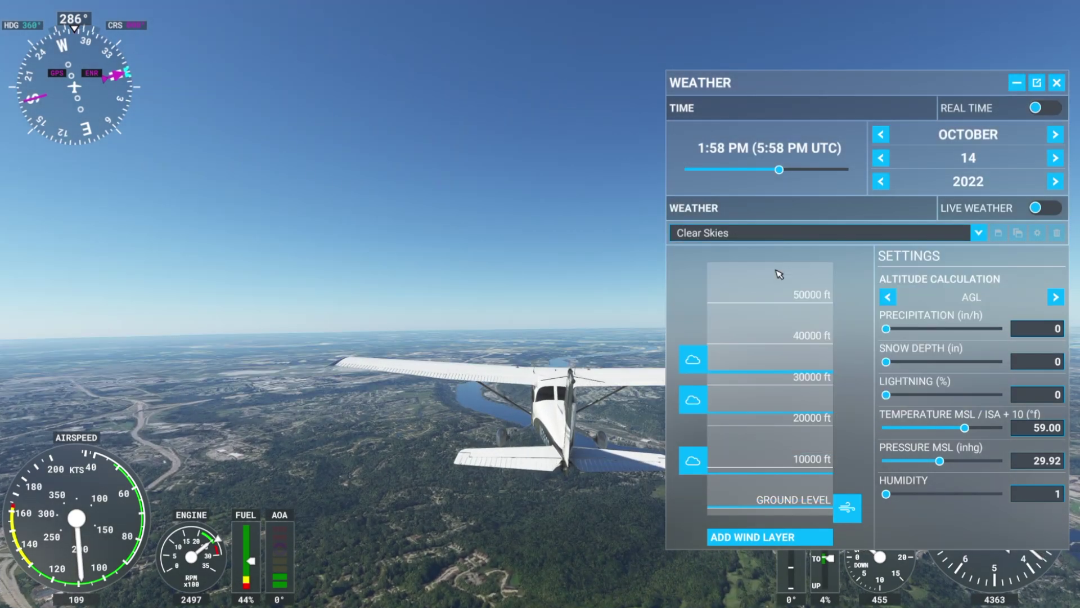
click(1057, 83)
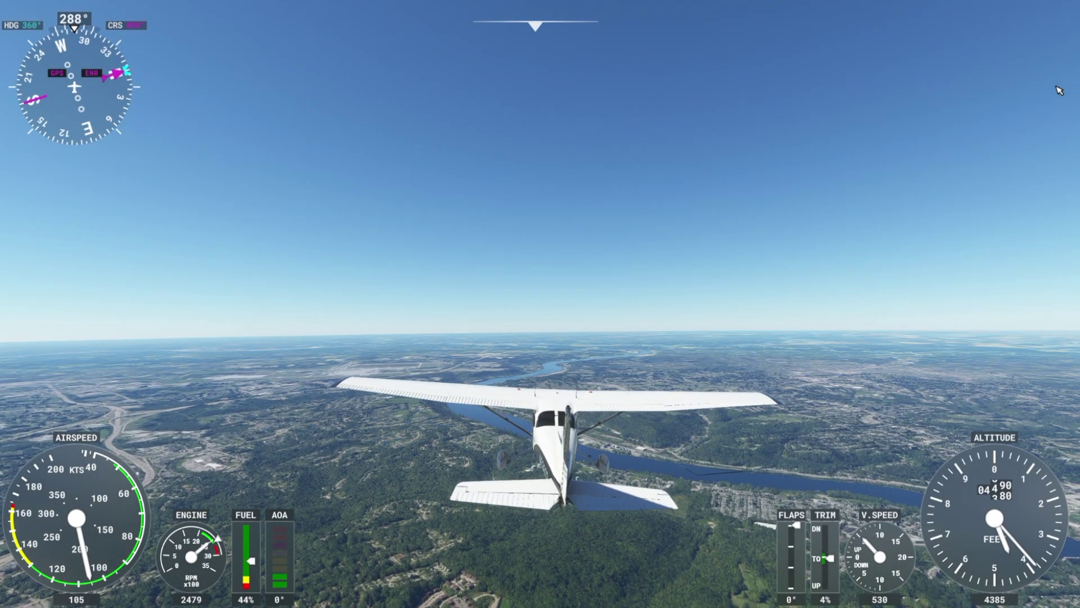